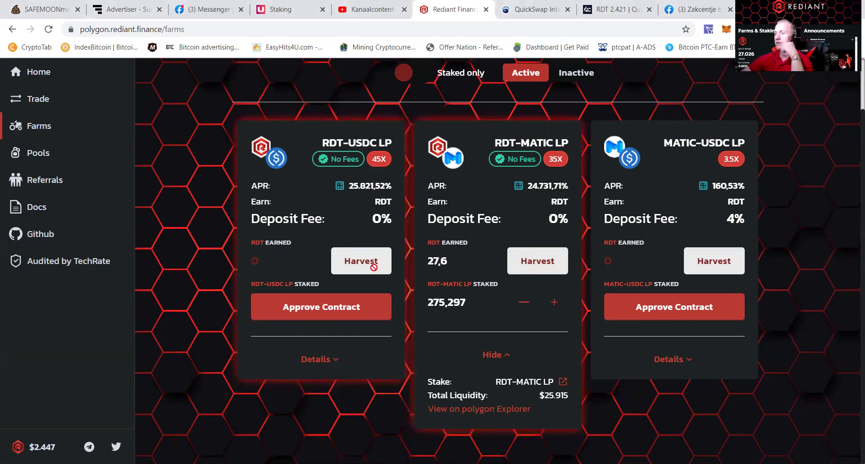
# Step: Switch to QuickSwap and open the form for adding liquidity to a pool
pyautogui.scroll(2, 713, 123)
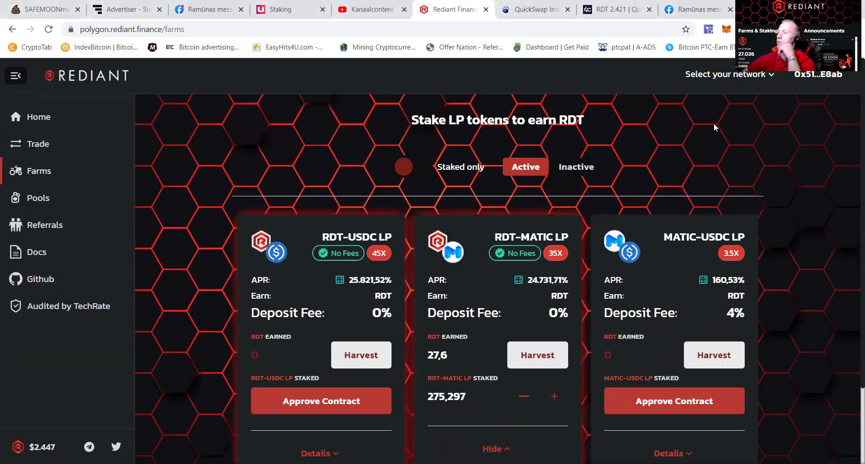
pyautogui.click(706, 76)
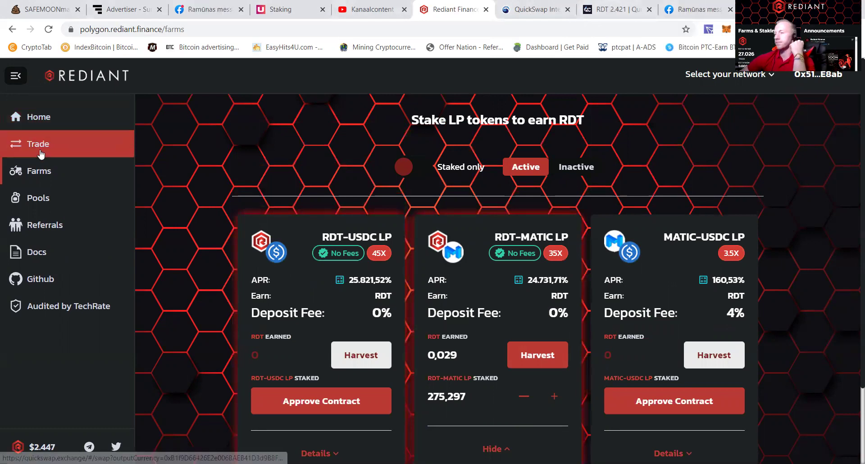
pyautogui.click(531, 10)
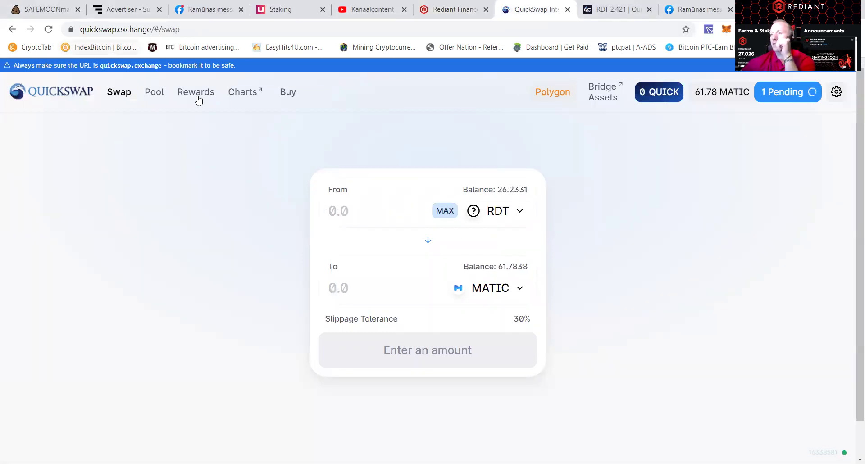
pyautogui.click(155, 99)
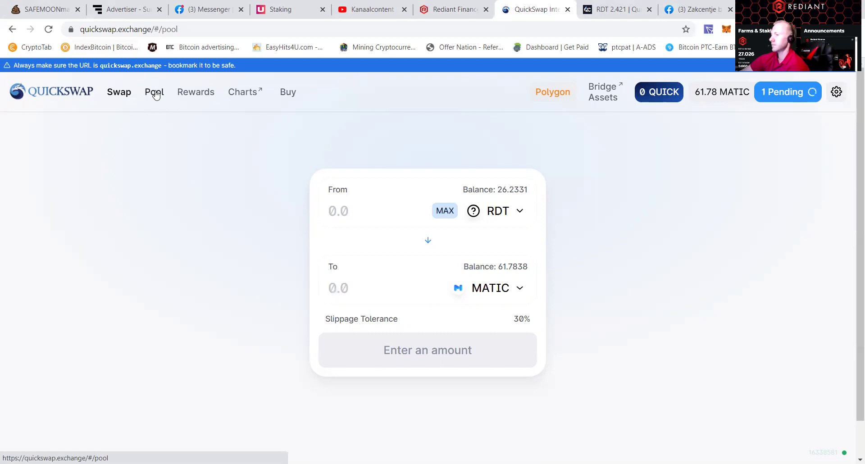
pyautogui.click(155, 94)
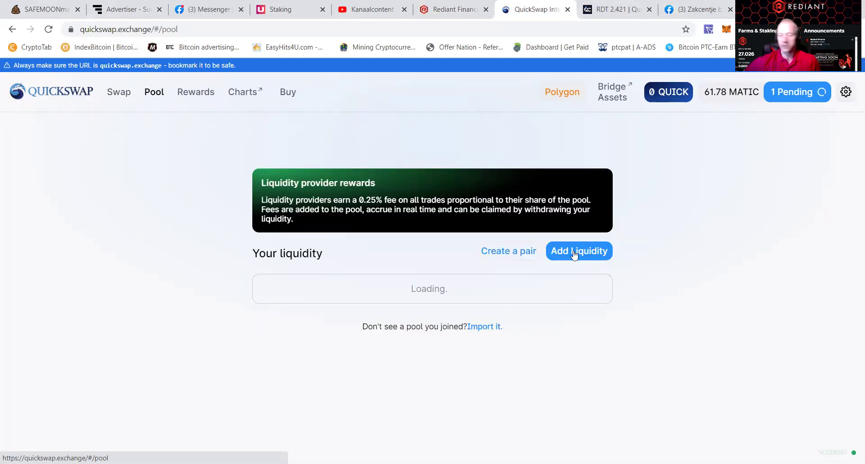
pyautogui.click(571, 253)
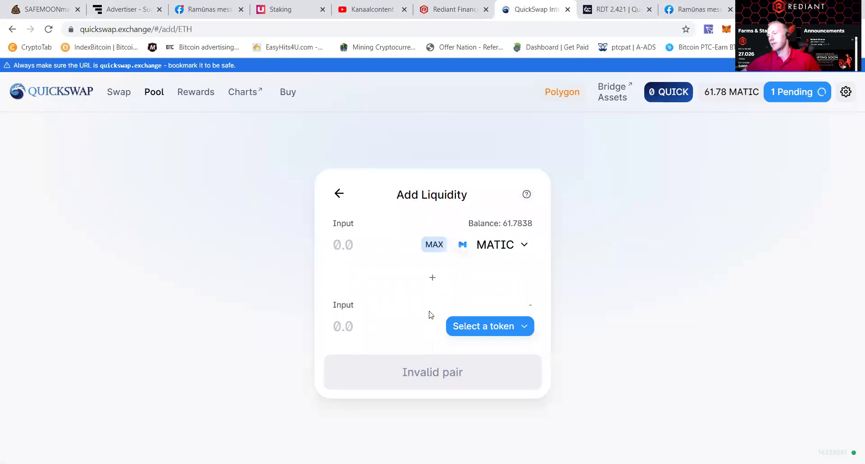
# Step: Choose RDT as the token paired with MATIC and set the RDT amount to 15
pyautogui.click(463, 321)
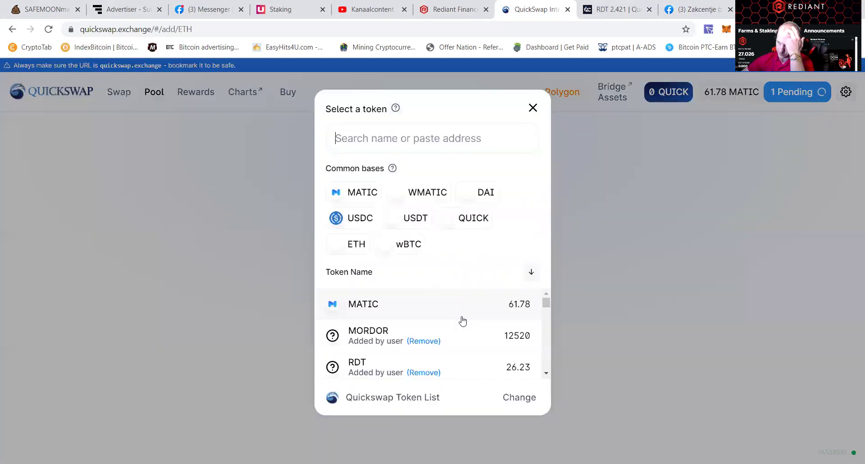
pyautogui.click(363, 370)
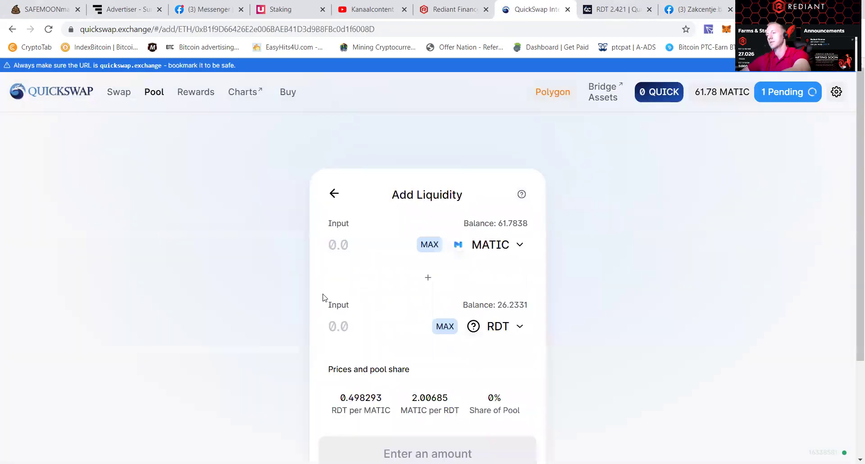
pyautogui.write('15')
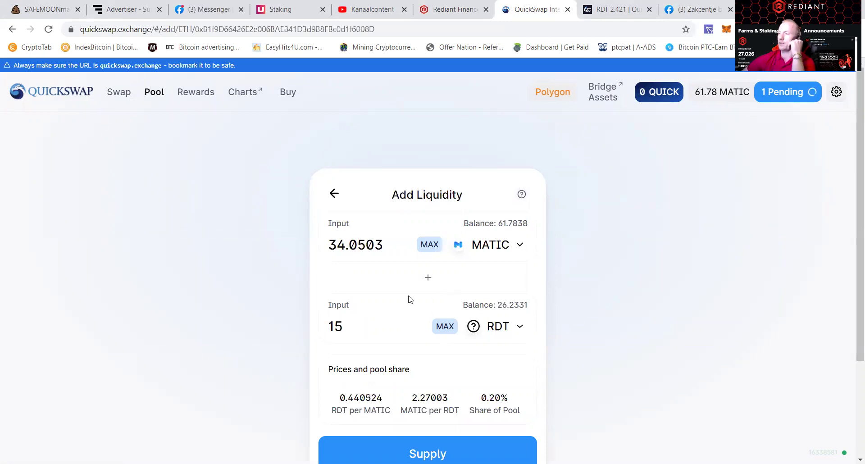
# Step: Supply 34.0503 MATIC and 15 RDT to the pool, confirming the supply and closing the submission notice
pyautogui.scroll(-1, 378, 342)
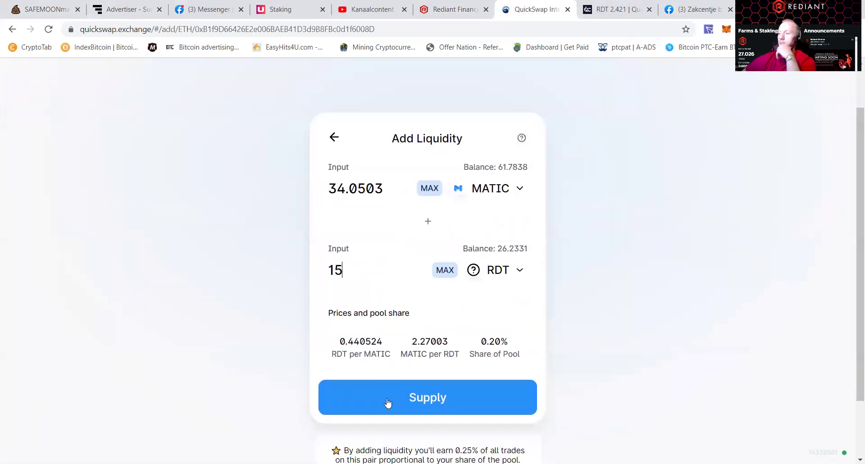
pyautogui.click(425, 400)
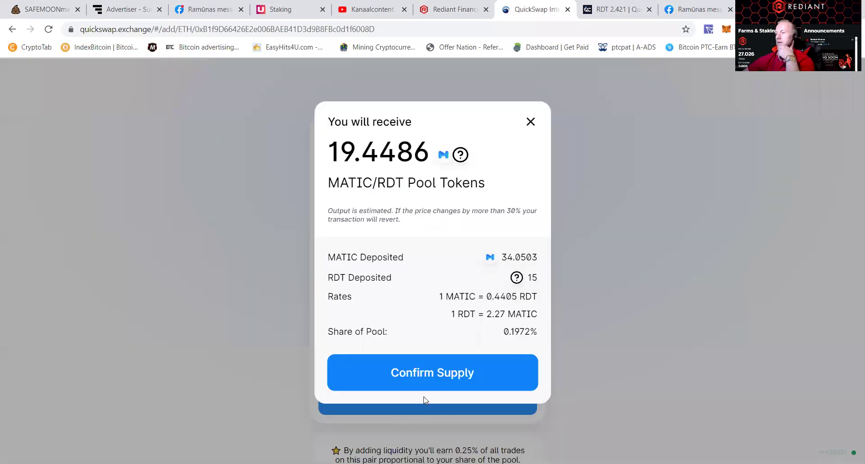
pyautogui.click(436, 373)
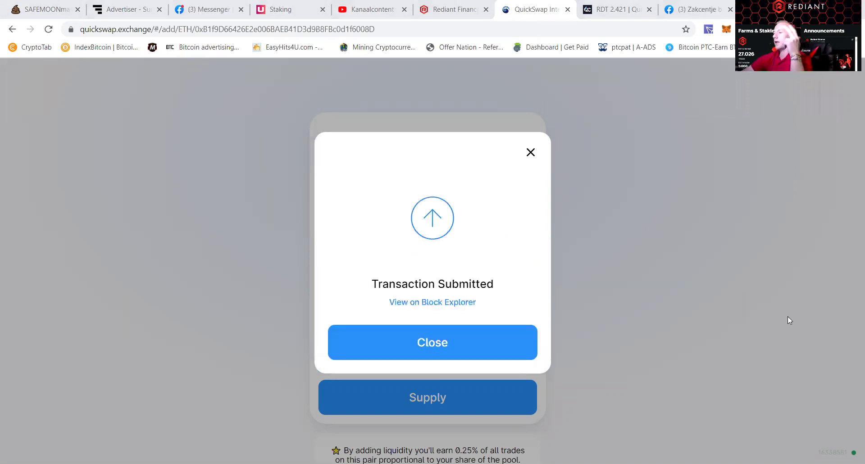
pyautogui.click(486, 334)
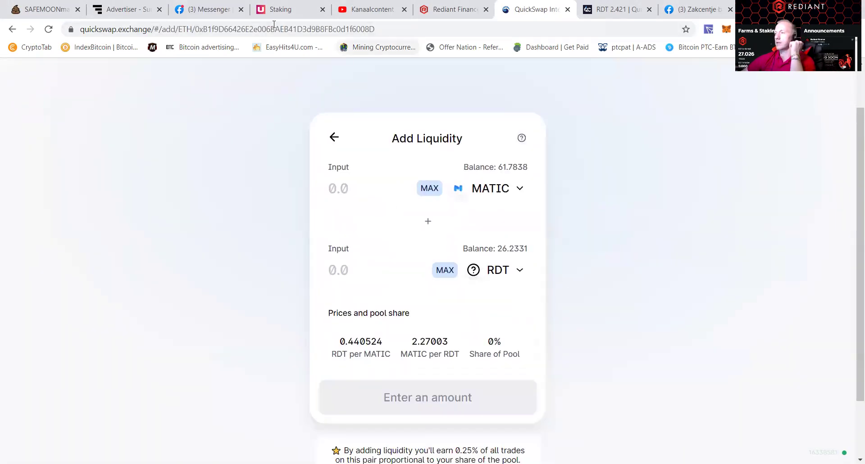
# Step: Supply the maximum RDT balance, 11.2331 RDT, with 25.5381 MATIC to the same pool and confirm the supply
pyautogui.click(452, 10)
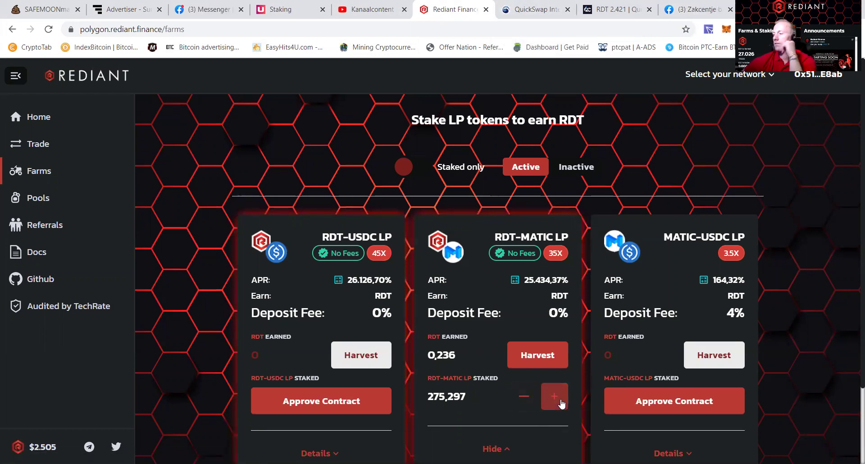
pyautogui.click(548, 13)
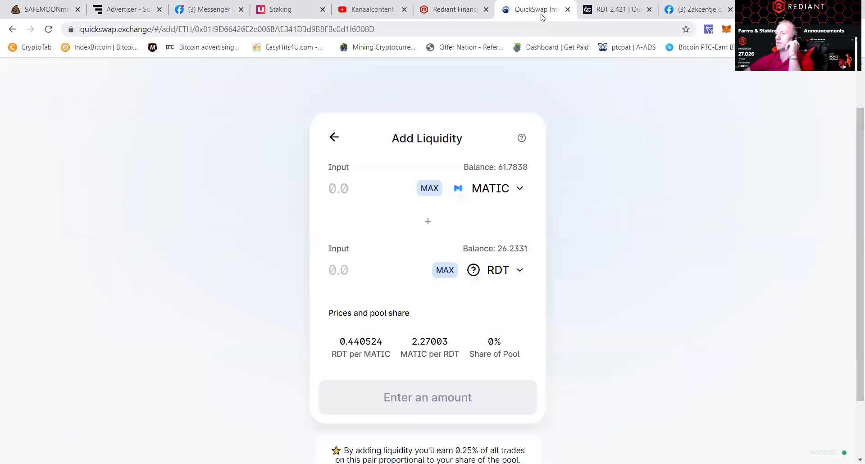
pyautogui.click(444, 269)
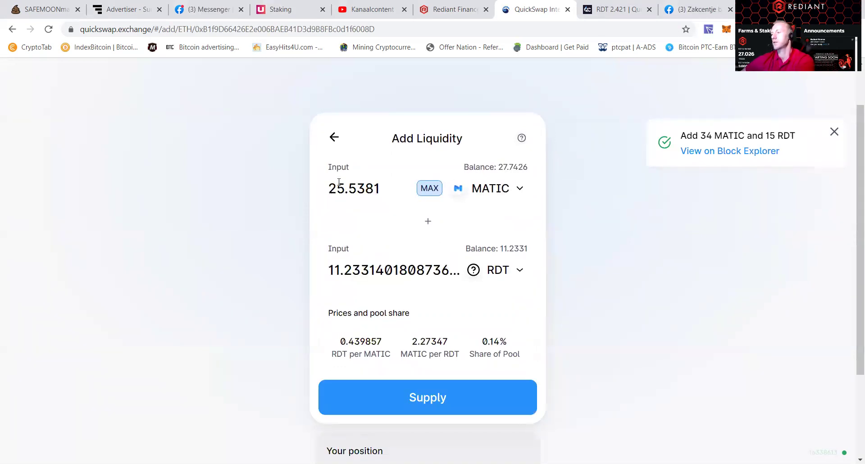
pyautogui.click(430, 399)
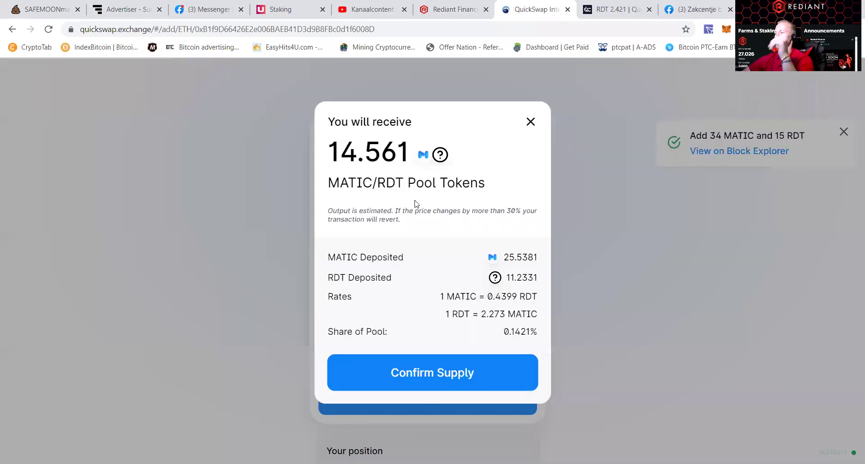
pyautogui.click(463, 367)
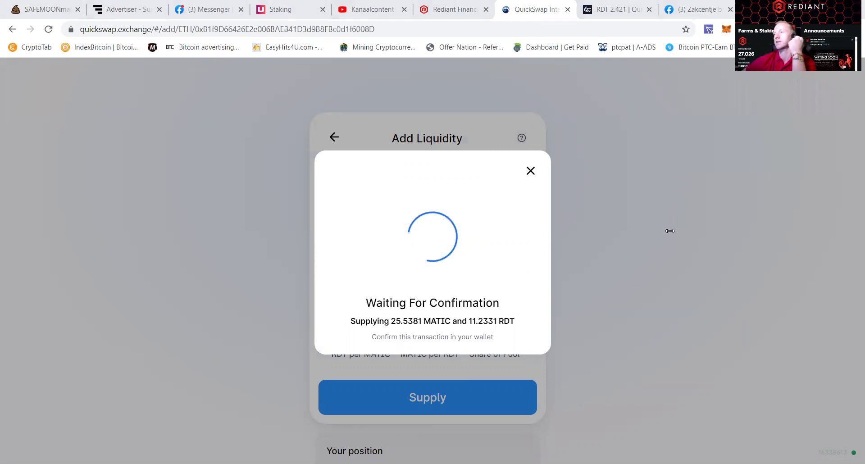
pyautogui.click(473, 338)
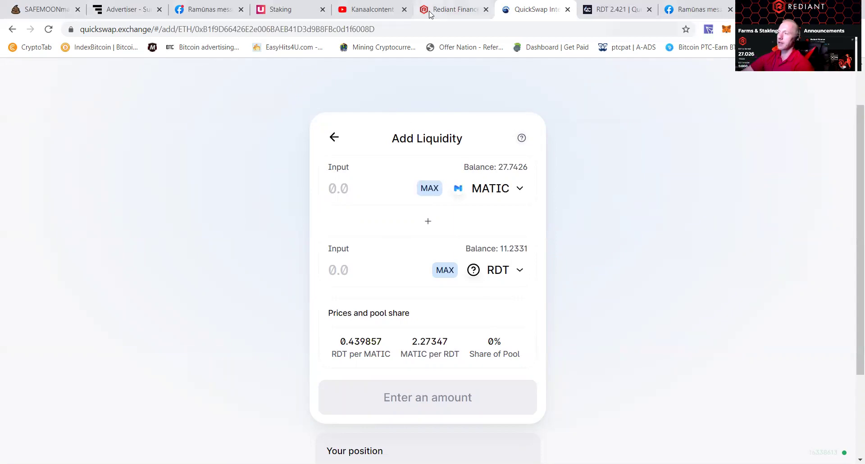
# Step: Switch to Rediant's farms and deposit the maximum available LP tokens into the RDT-MATIC LP farm
pyautogui.click(466, 10)
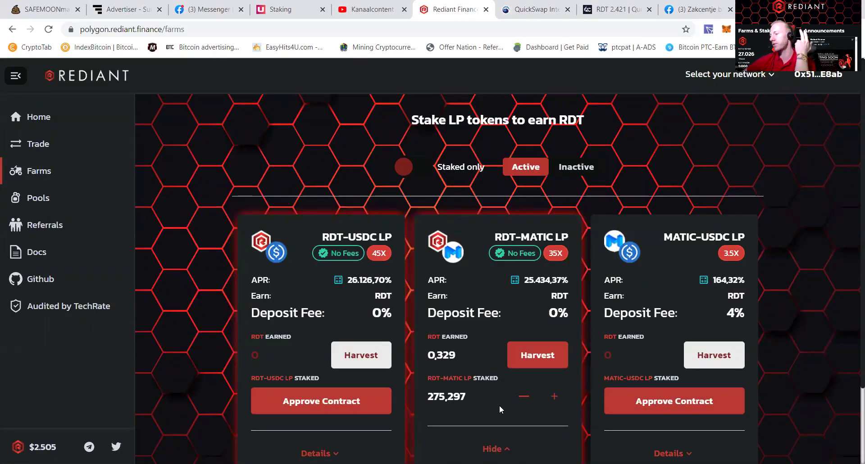
pyautogui.click(553, 403)
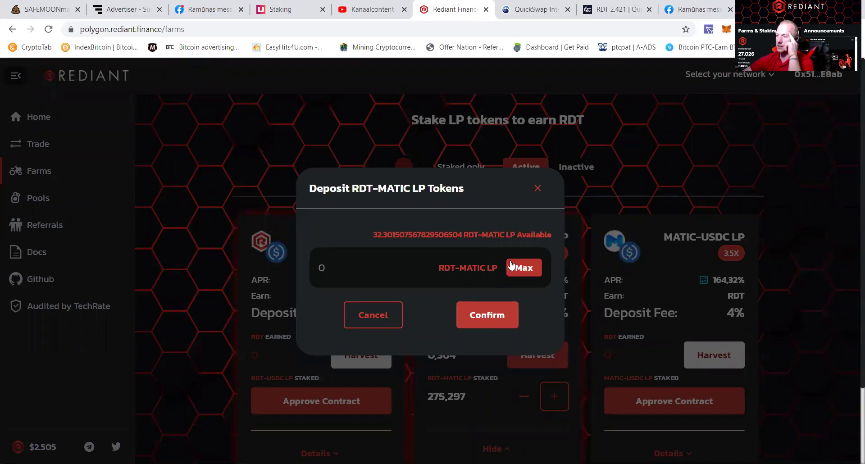
pyautogui.click(520, 269)
pyautogui.click(486, 319)
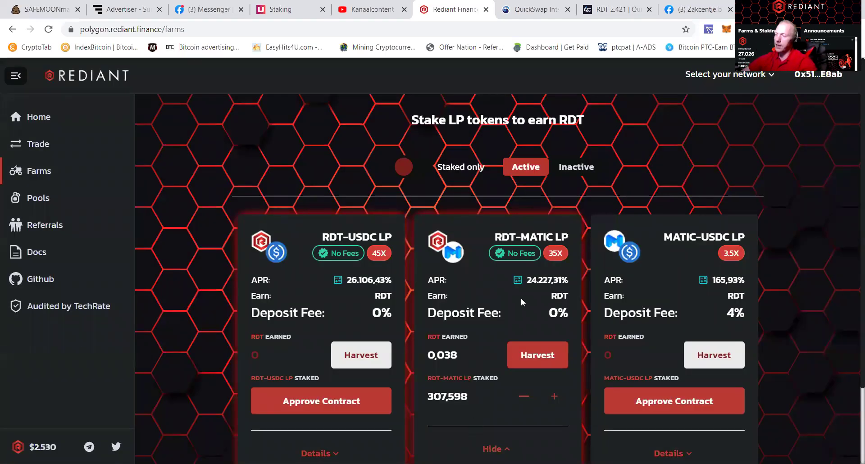
# Step: Examine the estimated returns of the RDT-MATIC LP farm over its listed timeframes, then close the overview
pyautogui.click(518, 280)
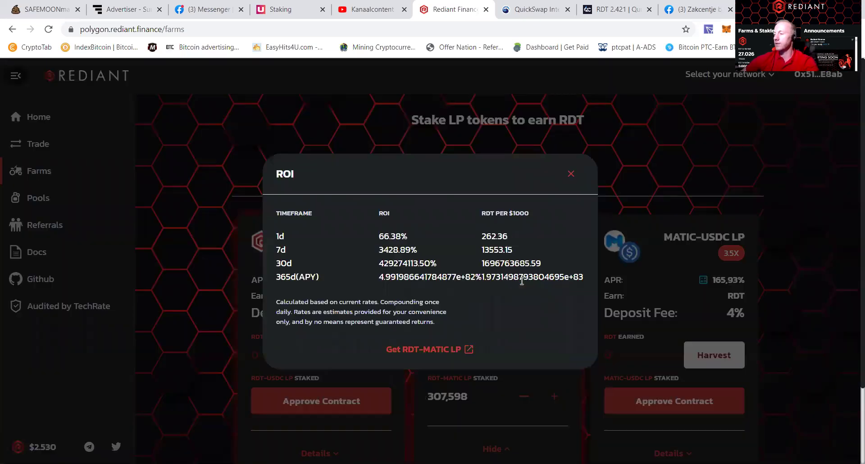
pyautogui.doubleClick(390, 237)
pyautogui.click(570, 174)
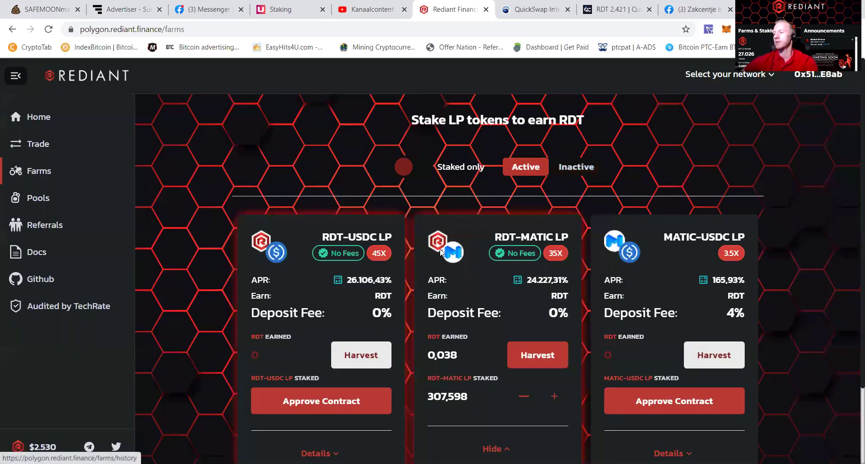
# Step: Expand the RDT-USDC LP farm's details and check its total liquidity and estimated returns
pyautogui.scroll(-2, 481, 344)
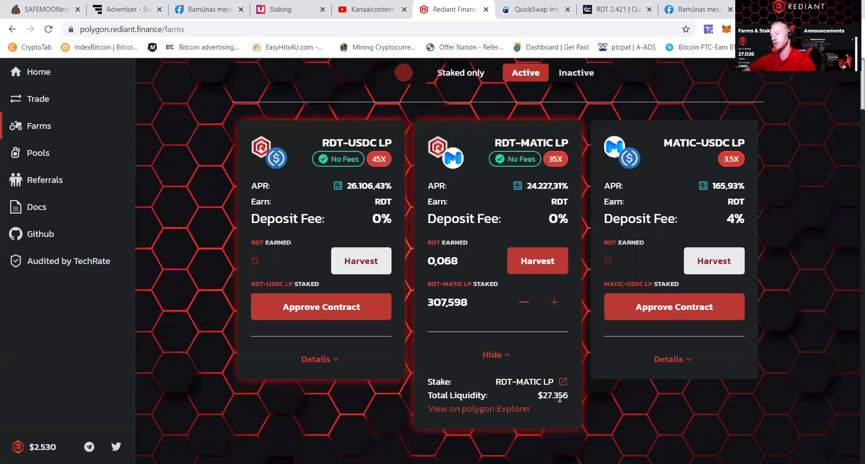
pyautogui.click(327, 359)
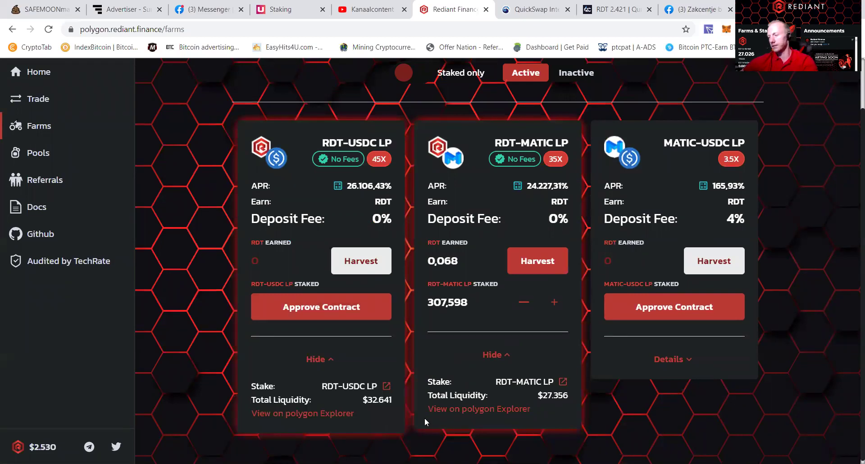
pyautogui.click(338, 185)
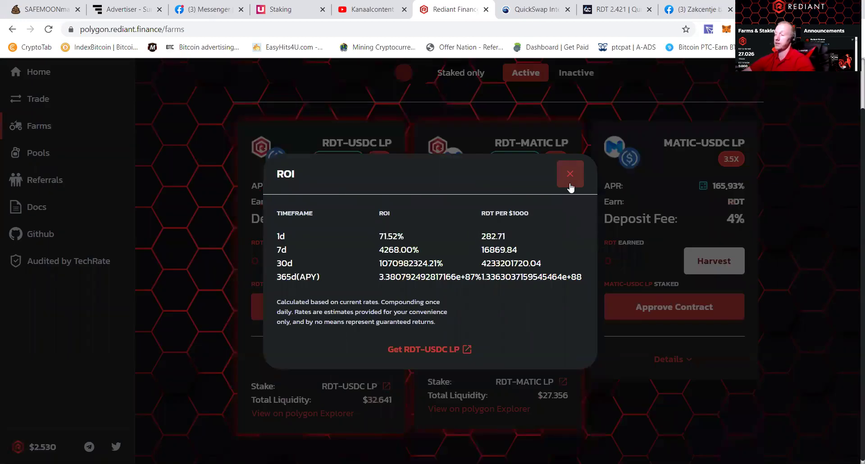
pyautogui.click(570, 174)
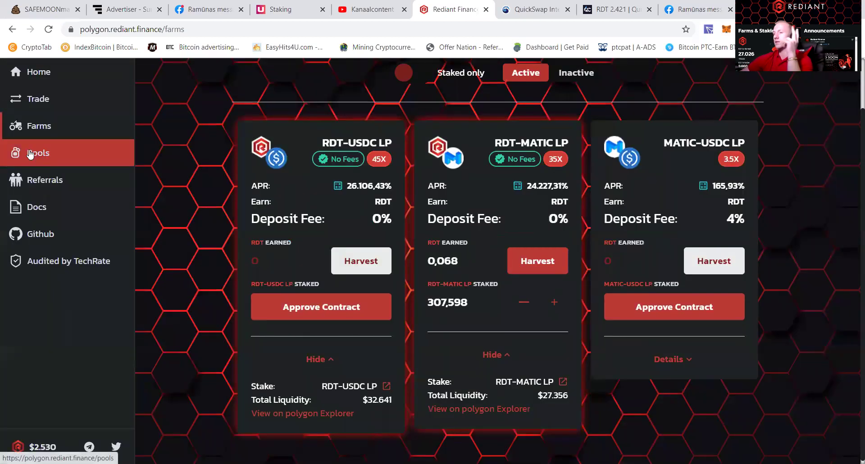
# Step: Open Rediant's staking pools and review the APR and deposit fee of each token pool
pyautogui.click(31, 154)
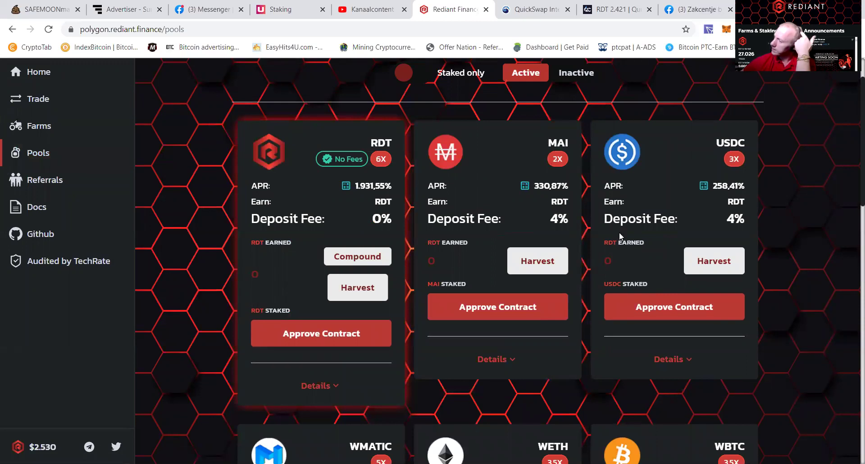
pyautogui.scroll(-1, 437, 215)
pyautogui.scroll(-2, 437, 215)
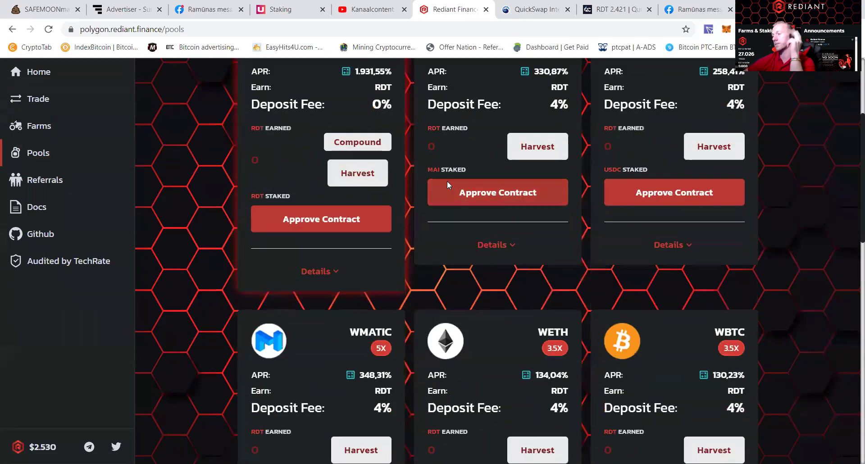
pyautogui.scroll(-2, 447, 183)
pyautogui.scroll(-7, 433, 227)
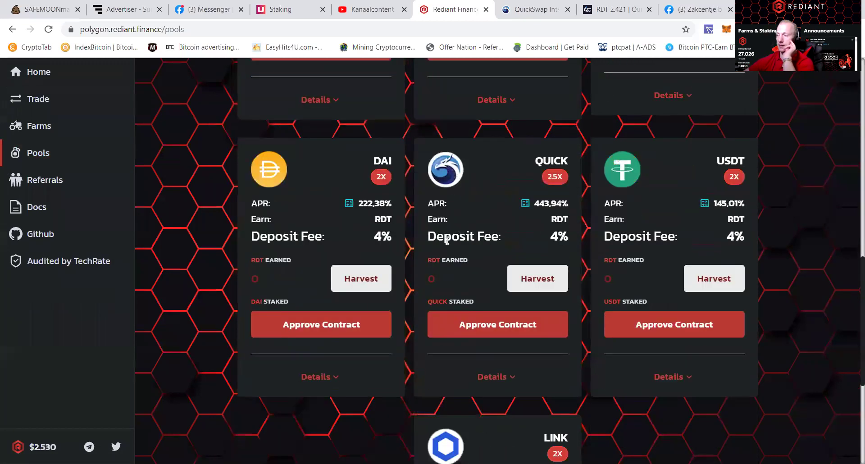
pyautogui.scroll(-5, 577, 256)
pyautogui.scroll(15, 541, 302)
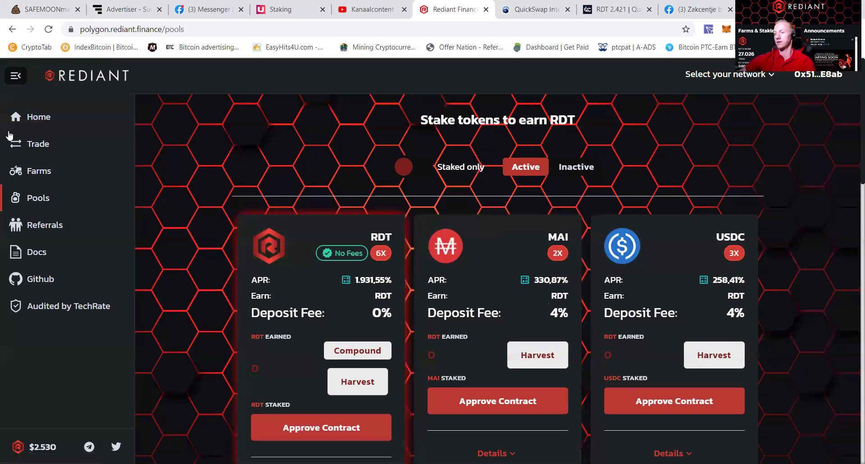
# Step: Switch to QuickChart and examine the RDT/WMATIC price chart and the list of all recent transactions
pyautogui.click(613, 15)
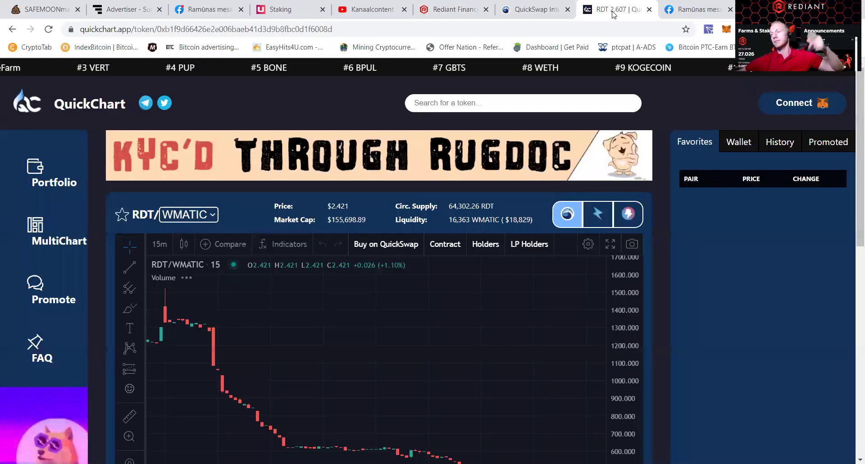
pyautogui.scroll(-1, 761, 271)
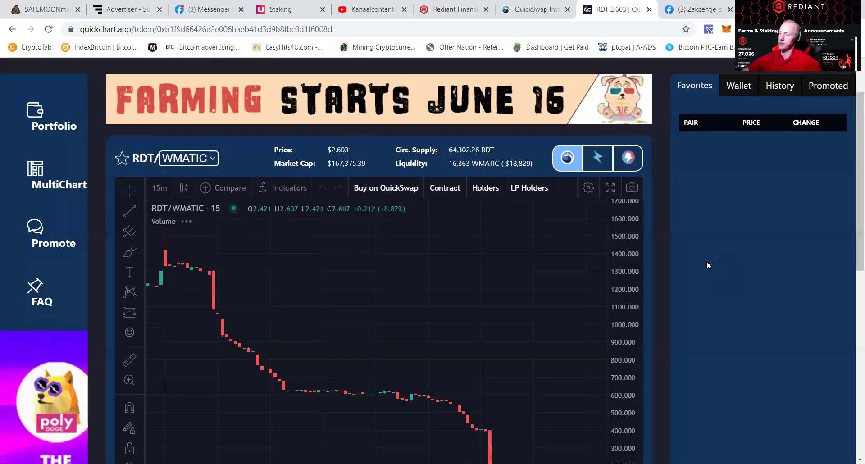
pyautogui.scroll(-6, 689, 272)
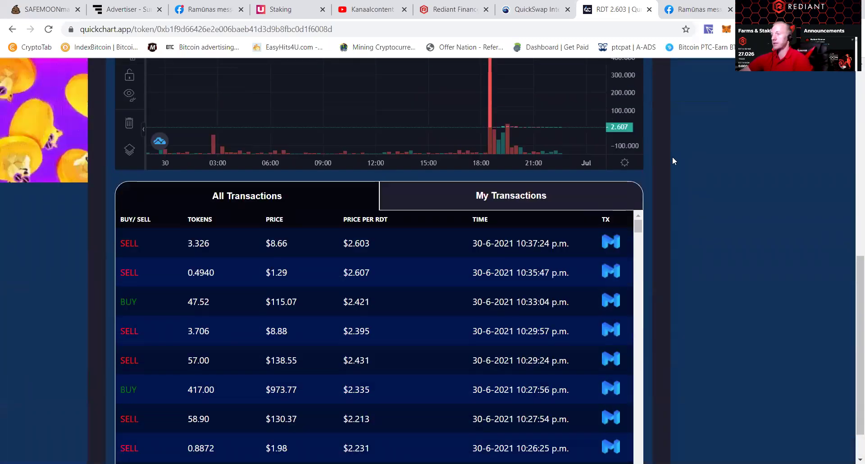
pyautogui.scroll(2, 672, 156)
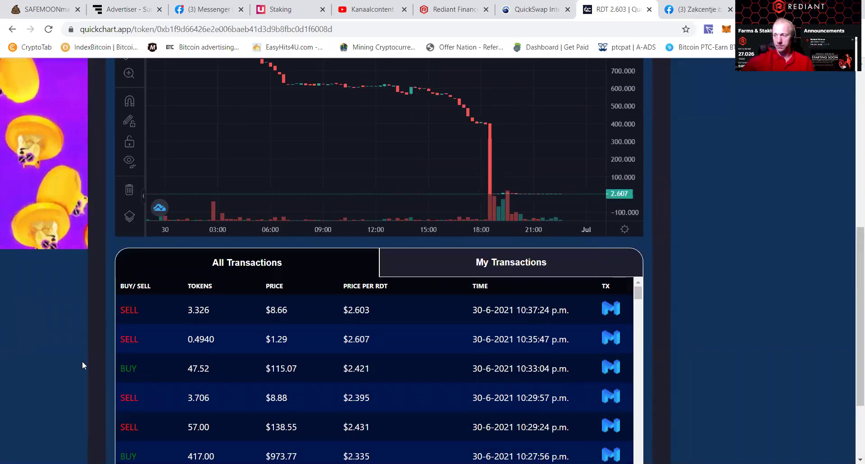
pyautogui.scroll(-4, 236, 366)
pyautogui.scroll(3, 263, 343)
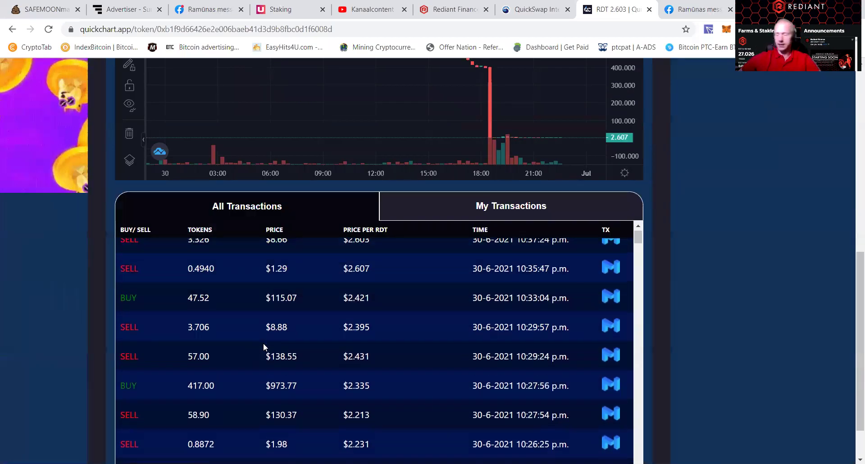